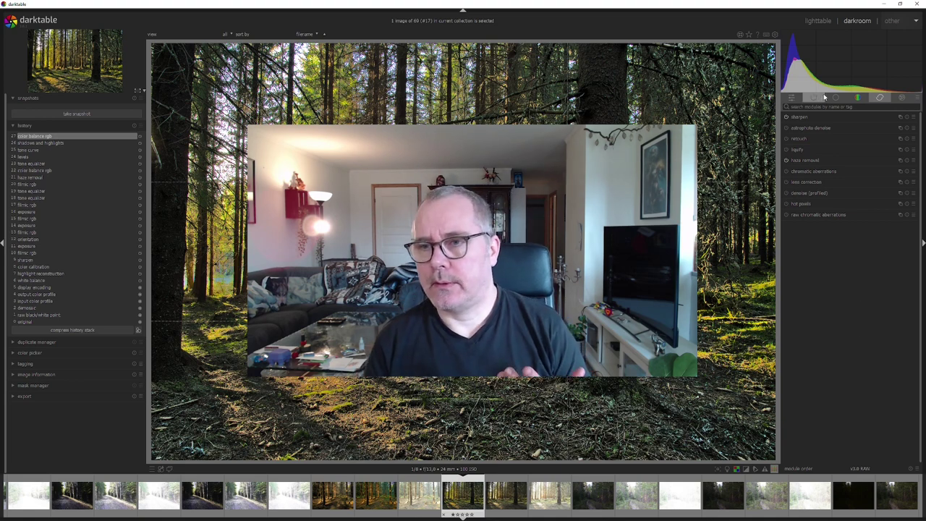
- Point to the module-group presets button at the top of the darkroom's right panel
mouse_move(858, 90)
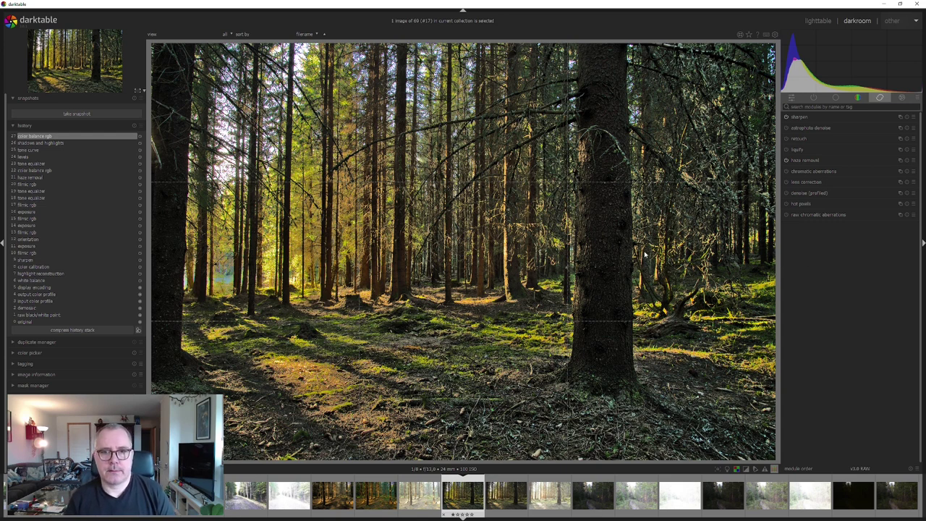
- Open the module layout manager from the presets menu and list its layout presets
click(919, 98)
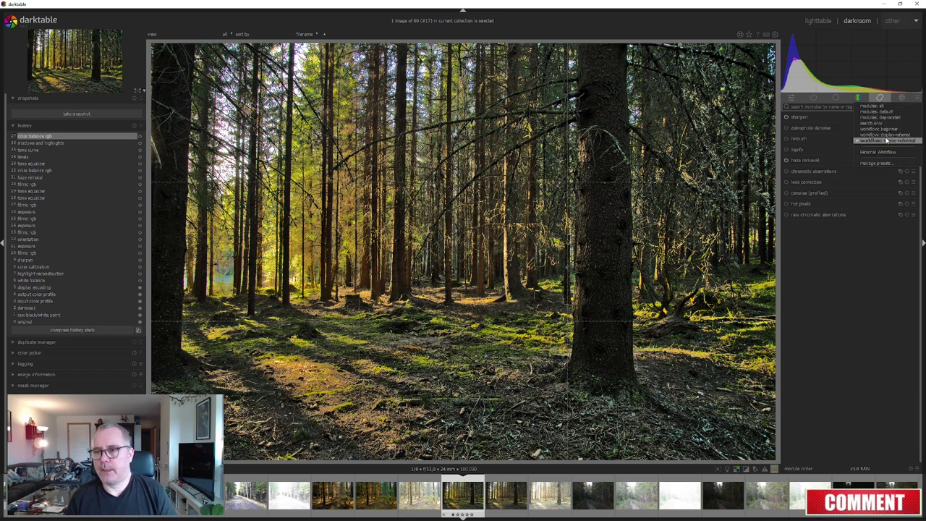
click(871, 164)
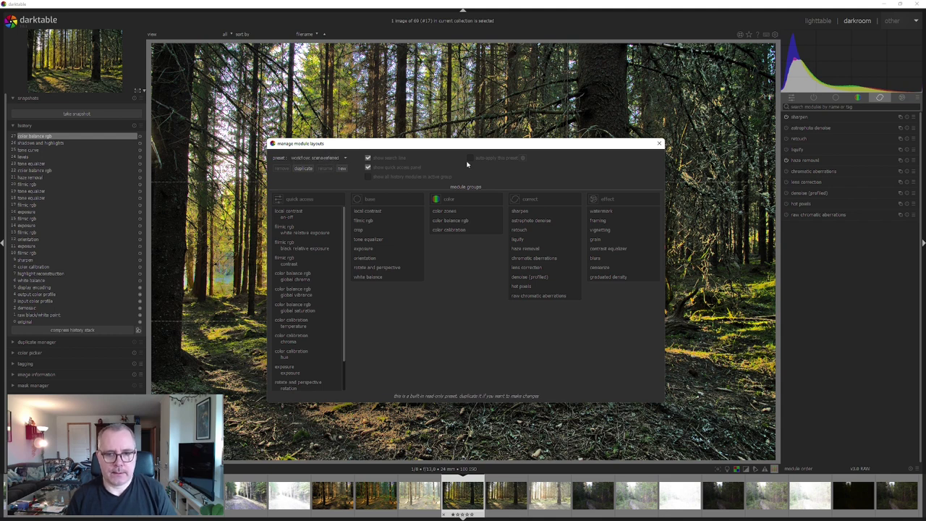
click(338, 158)
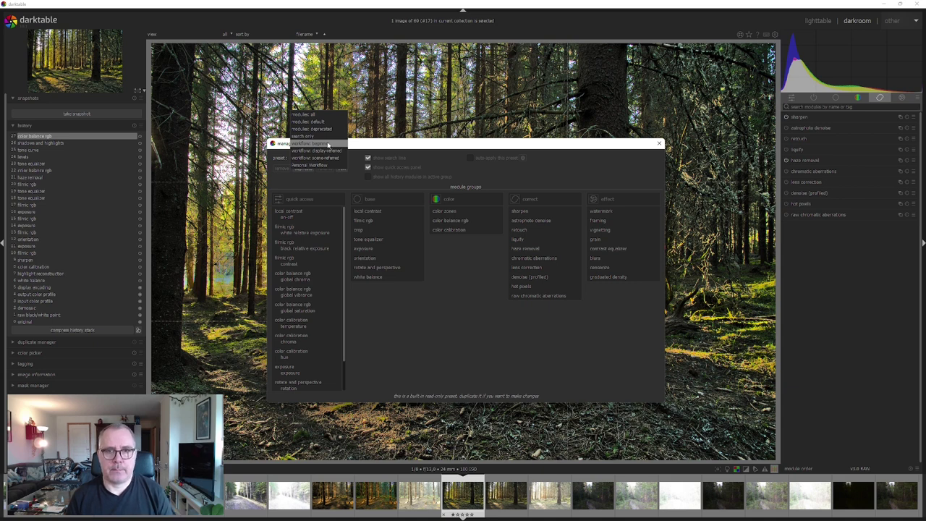
- Preview the workflow: beginner preset, then return to workflow: scene-referred
click(328, 144)
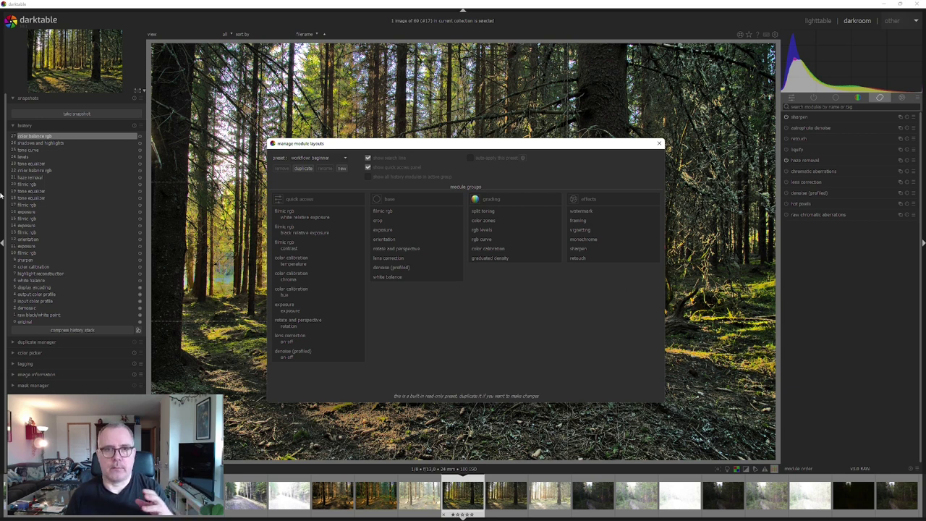
click(315, 157)
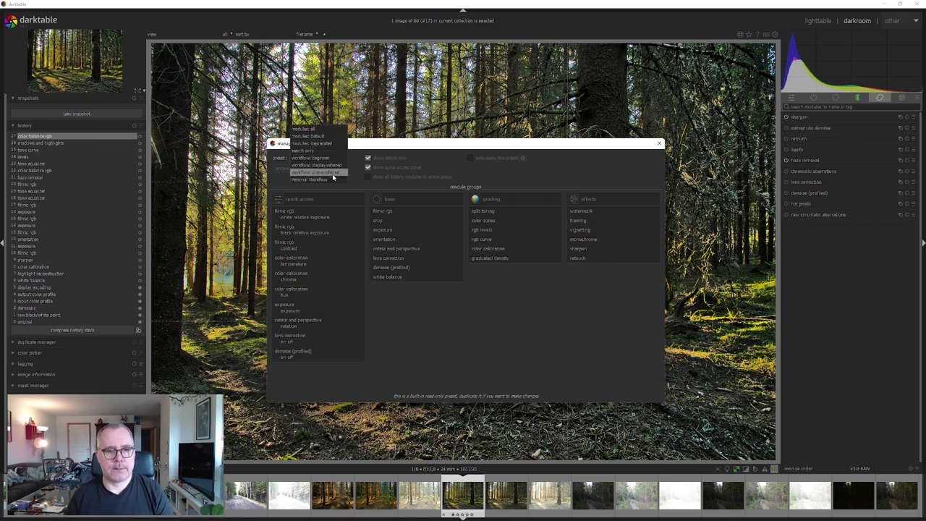
click(334, 174)
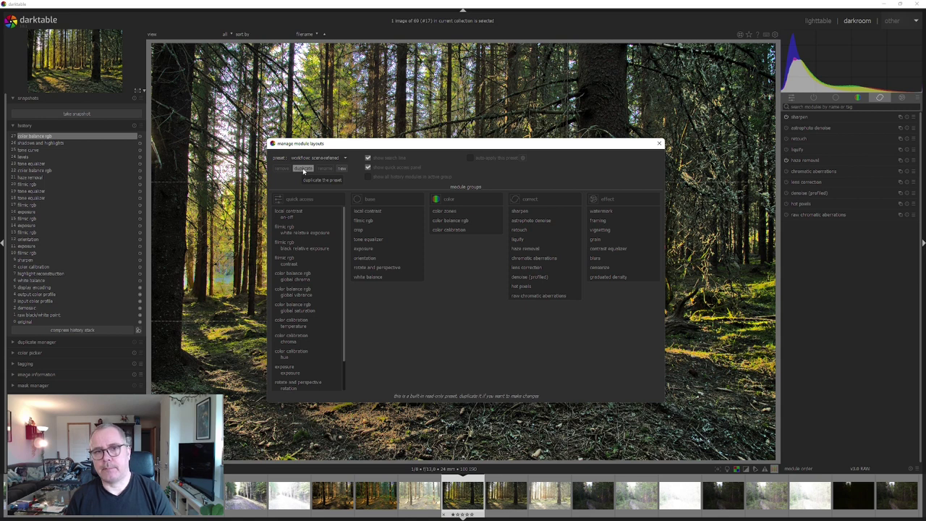
- Duplicate the scene-referred preset as 'My Personal WF1' and confirm it in the preset list
click(303, 169)
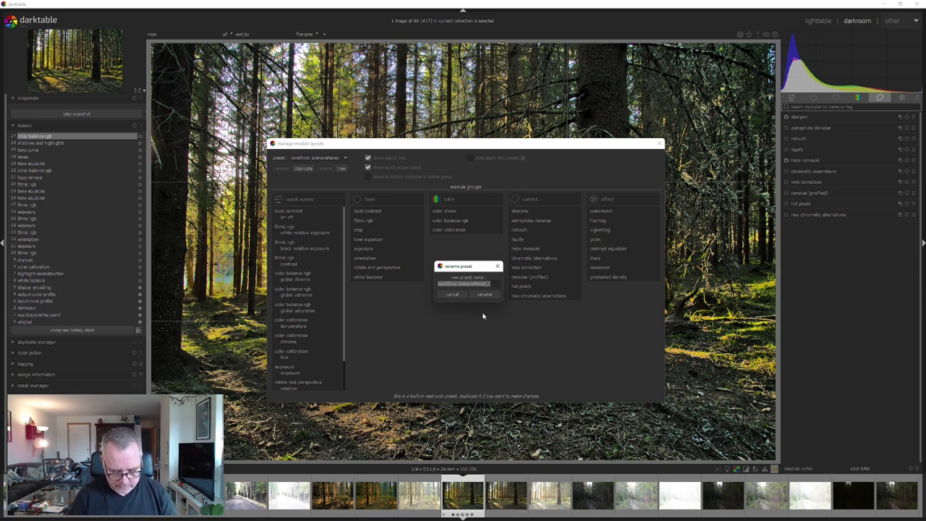
text(w)
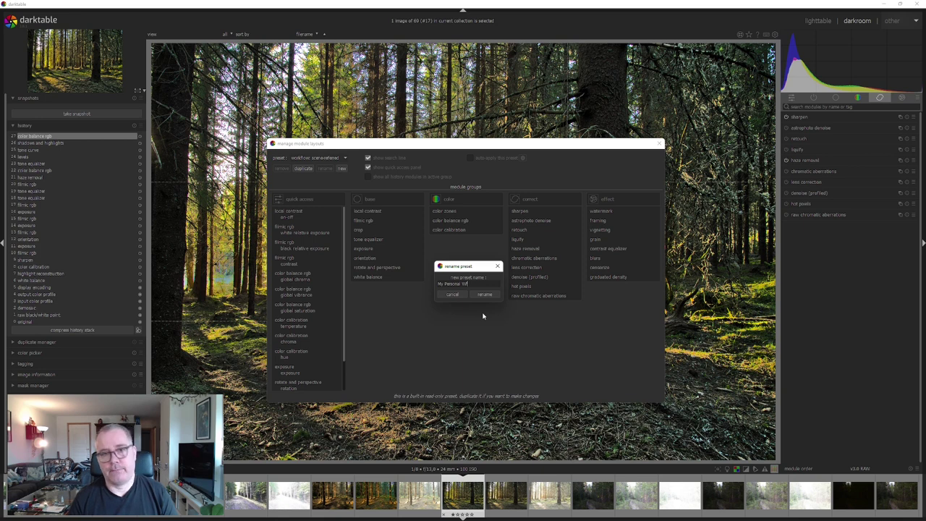
click(308, 159)
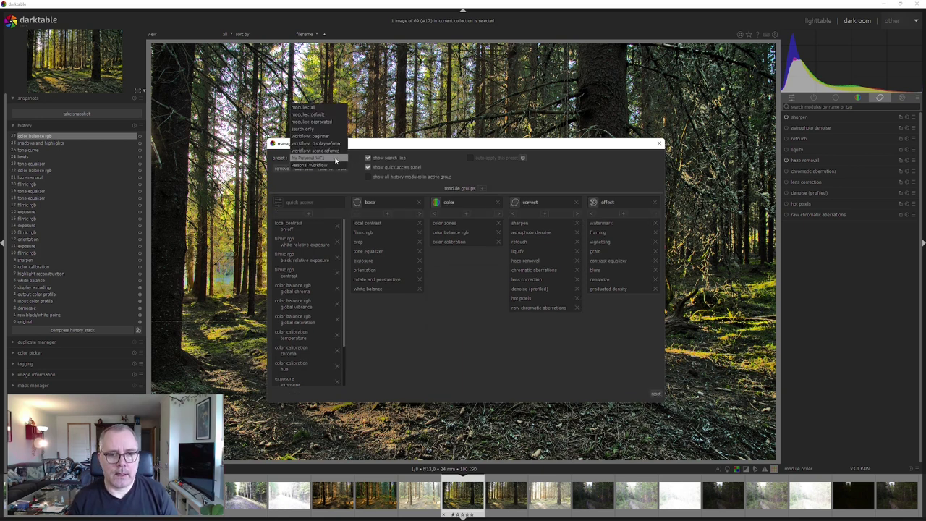
click(450, 152)
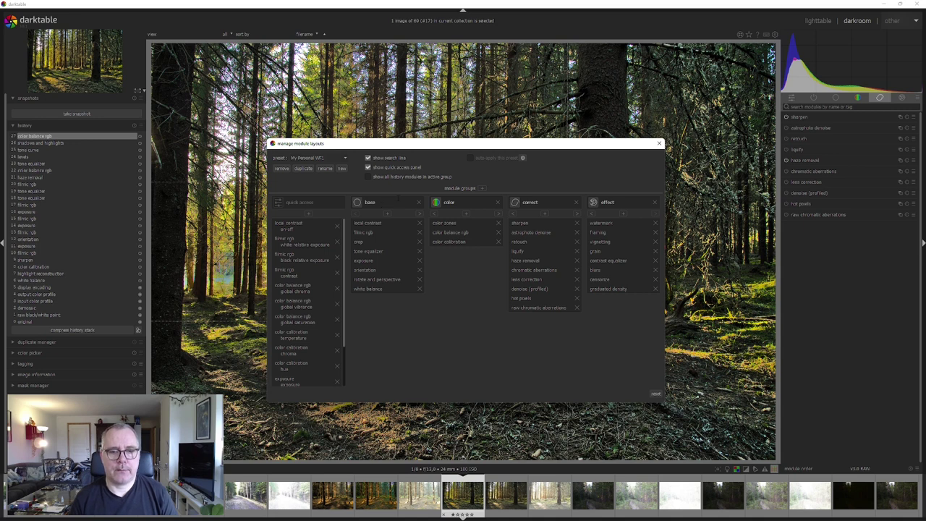
- Rename the base group to 'Light' and the correct group to 'corrections'
double_click(372, 202)
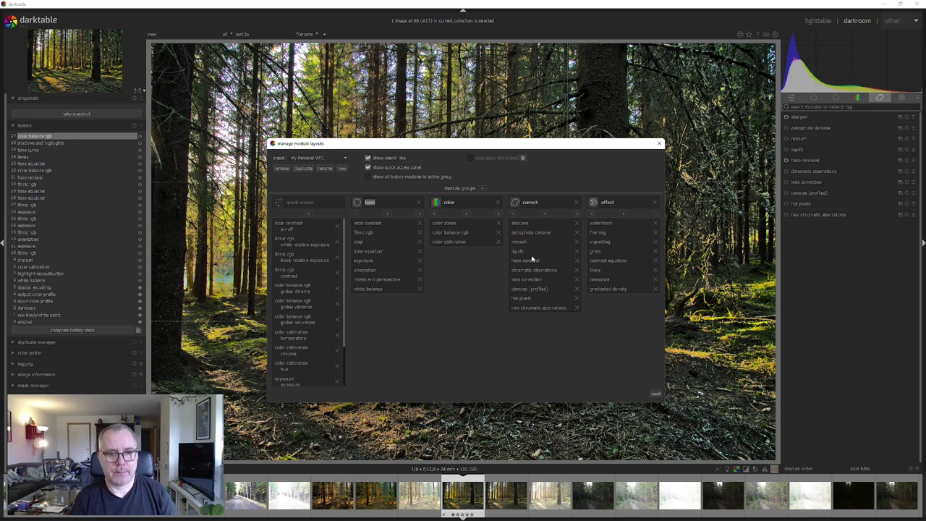
text(Light)
key(Return)
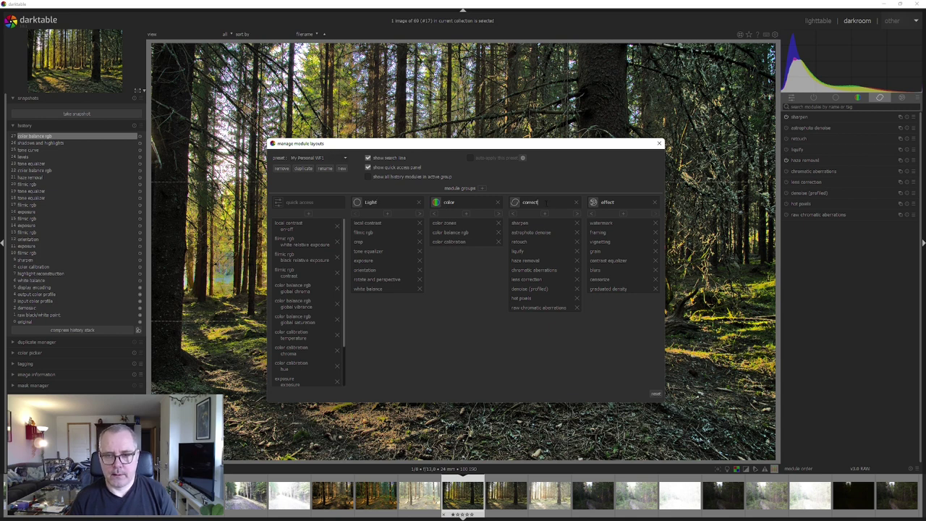
key(shift+Left)
key(shift+Left)
key(shift+Left)
key(Right)
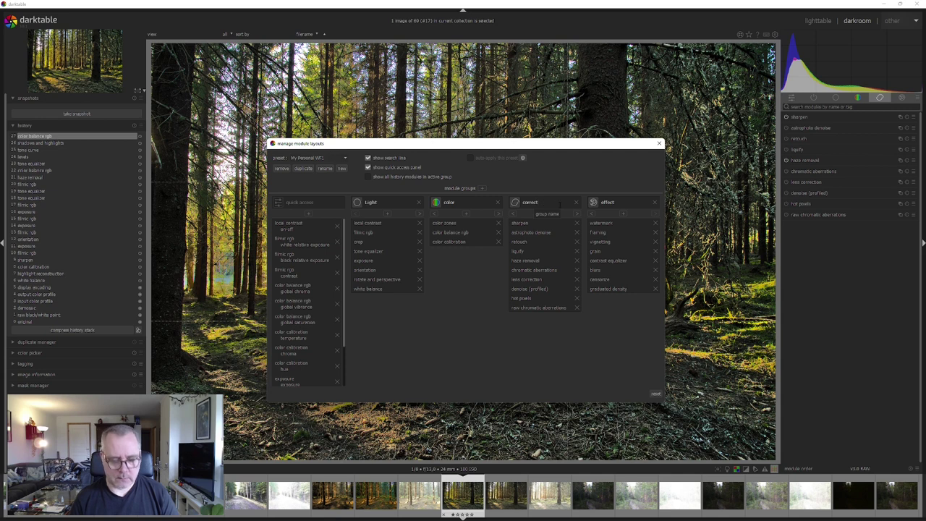
text(ions)
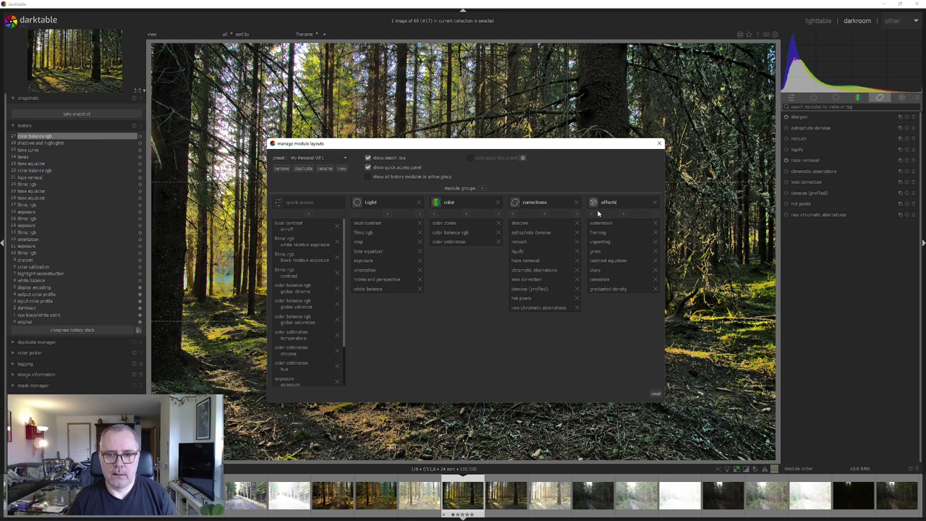
- Give the Light group the tone icon, leaving the effects icon unchanged
click(594, 203)
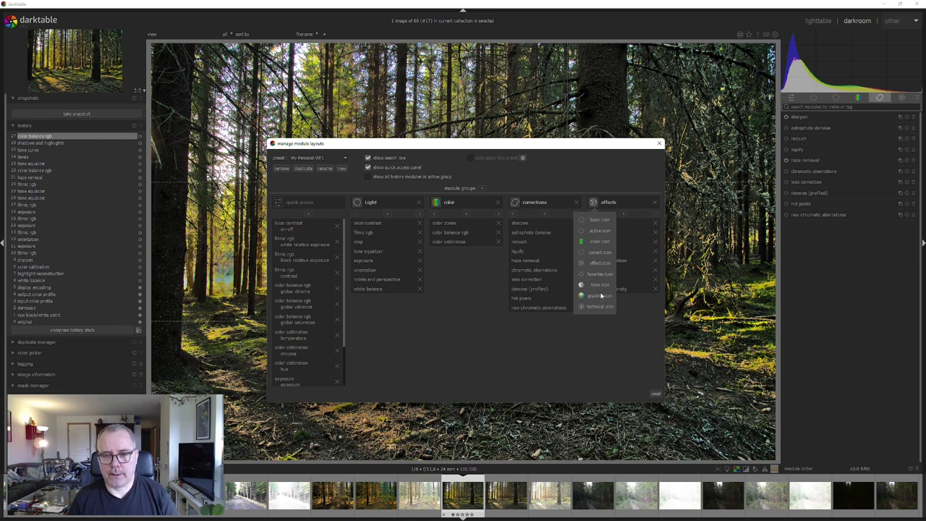
click(582, 174)
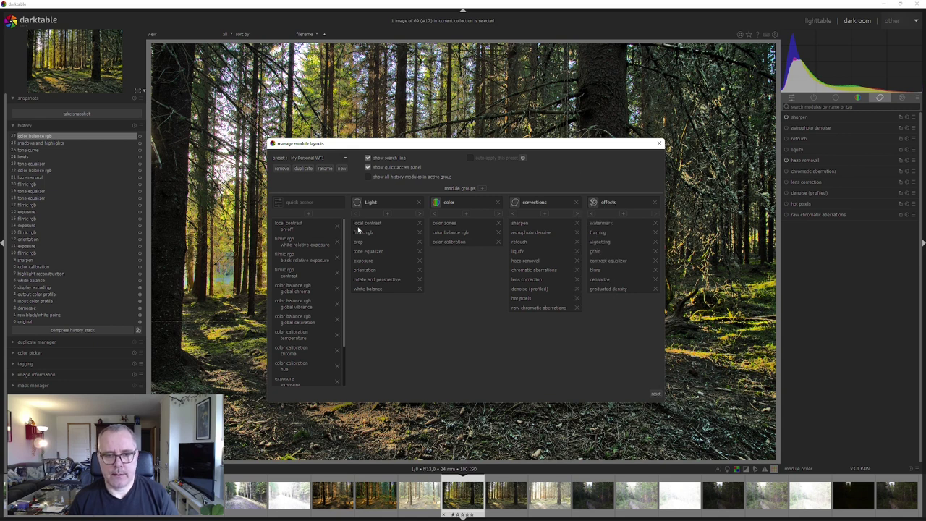
click(357, 203)
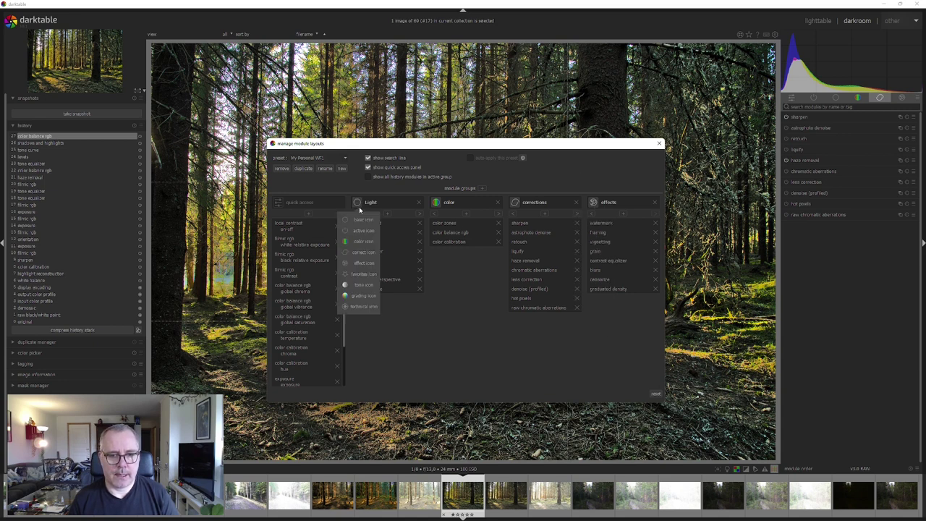
click(351, 285)
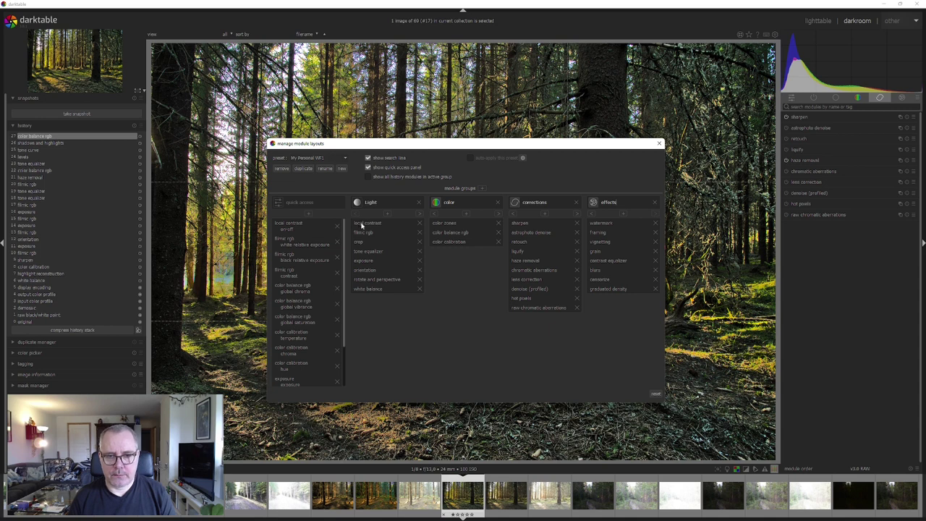
- Add local contrast to effects, and crop plus rotate and perspective to corrections
click(622, 215)
mouse_move(632, 291)
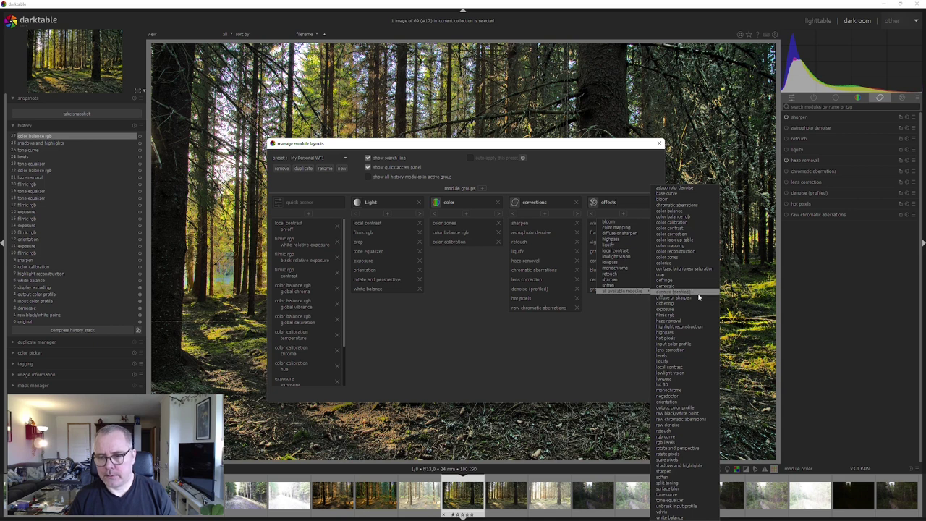
click(690, 367)
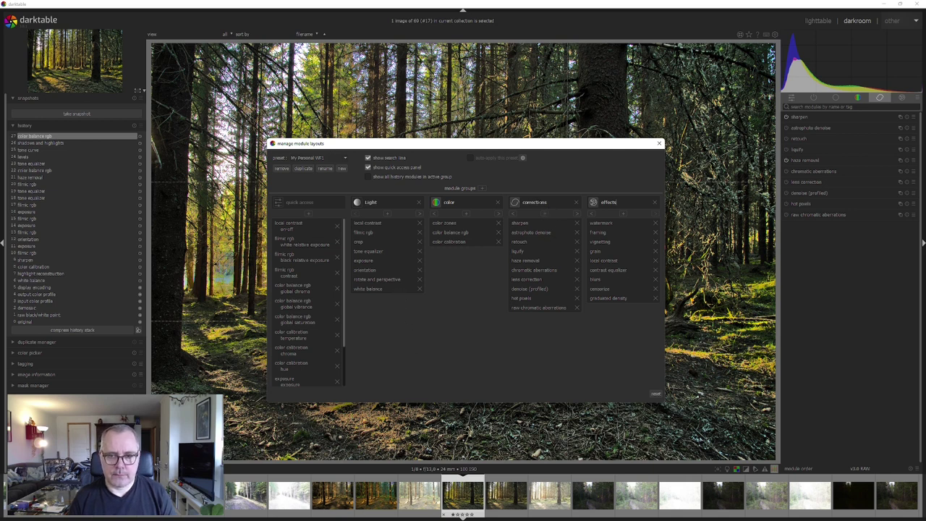
click(547, 215)
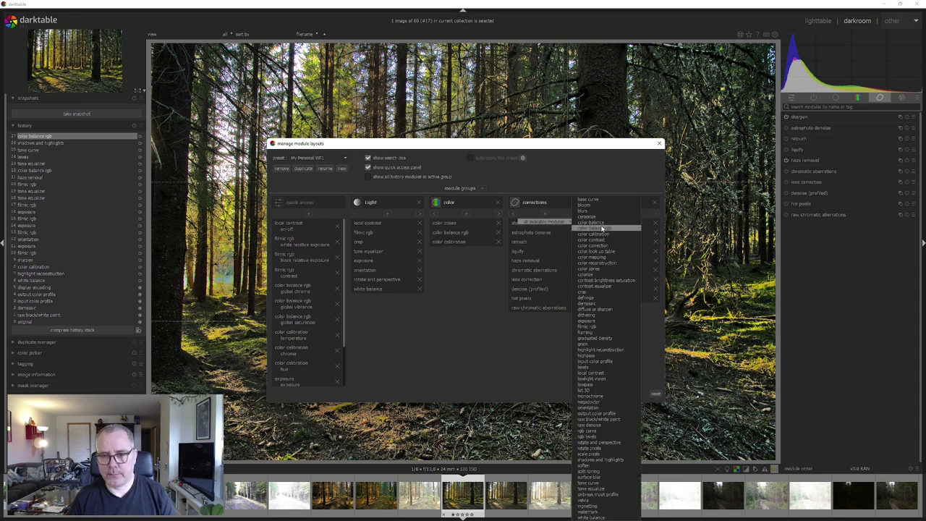
click(592, 293)
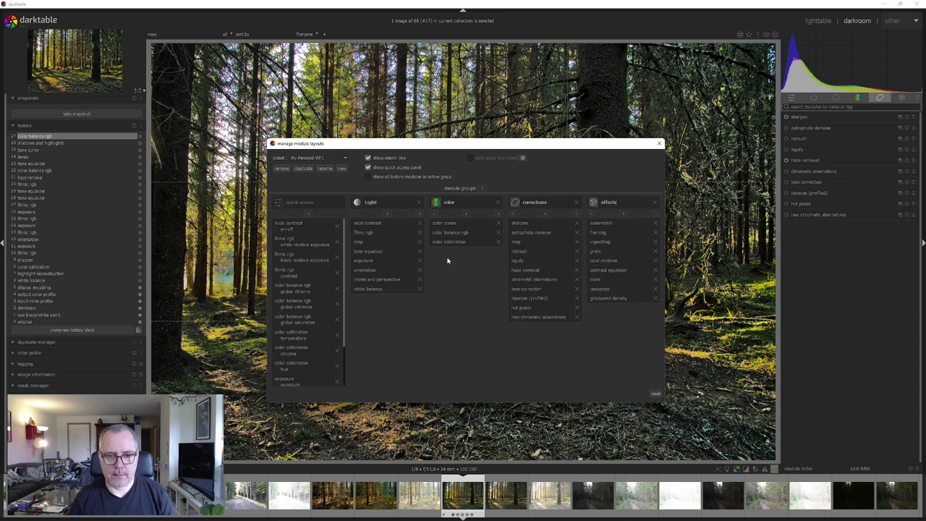
click(548, 215)
mouse_move(548, 222)
click(613, 443)
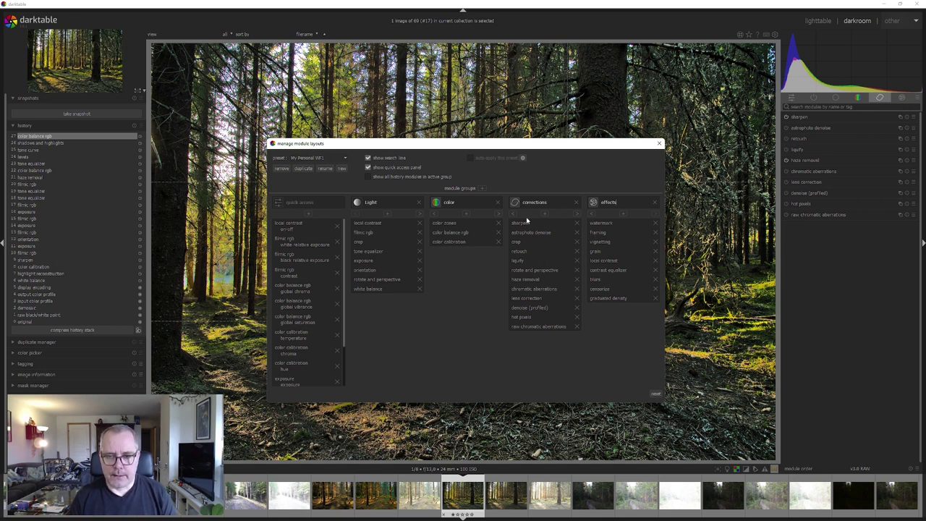
- Add color contrast, velvia and lut 3D to the color group
click(467, 215)
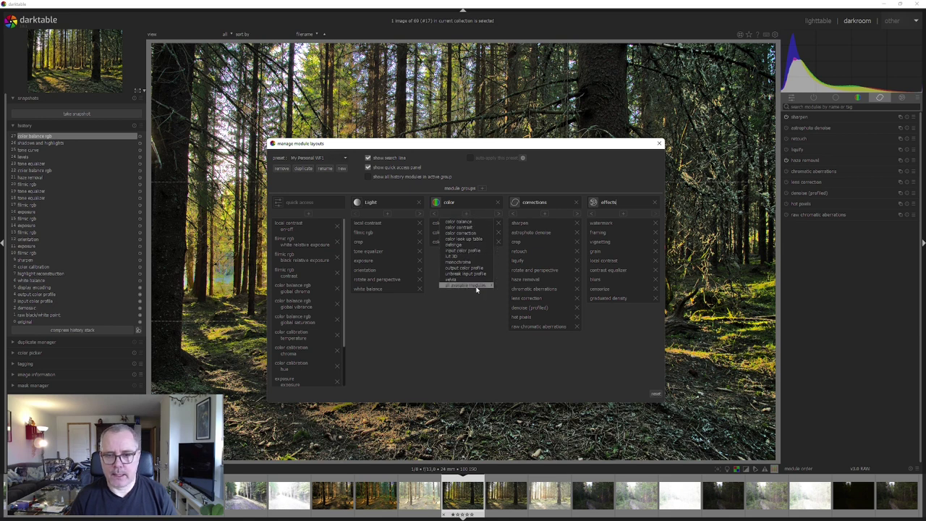
mouse_move(478, 288)
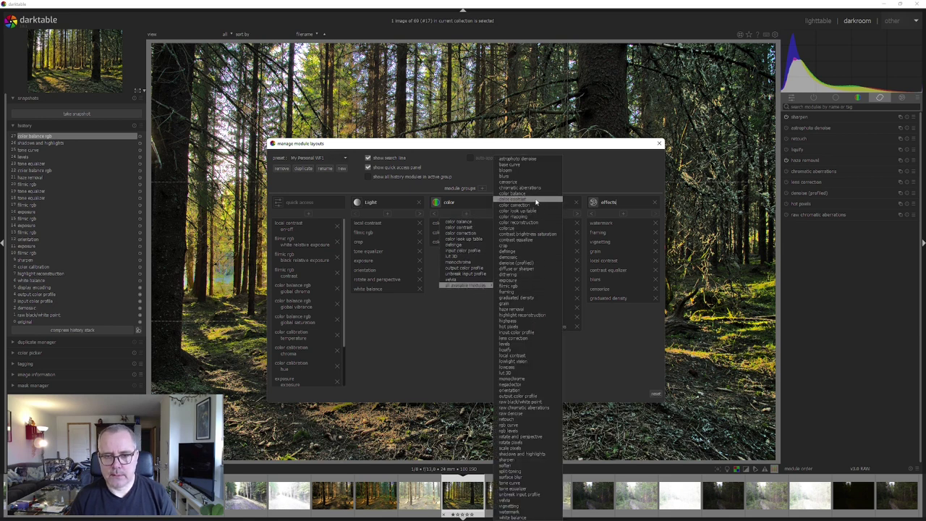
click(536, 202)
click(466, 215)
click(464, 274)
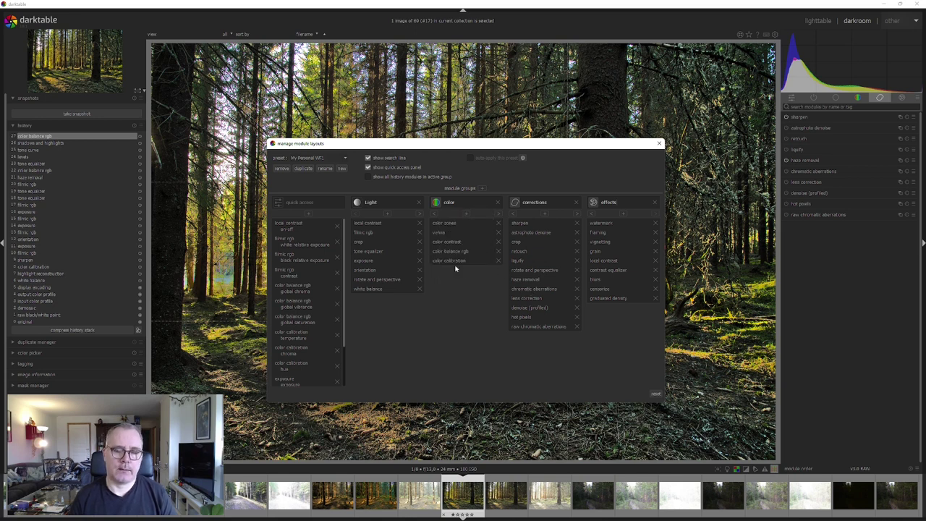
click(466, 214)
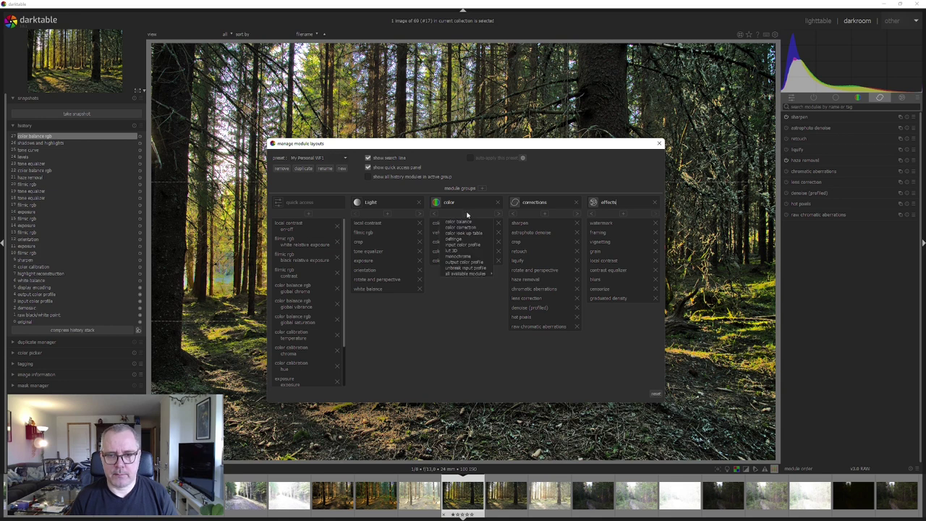
click(471, 250)
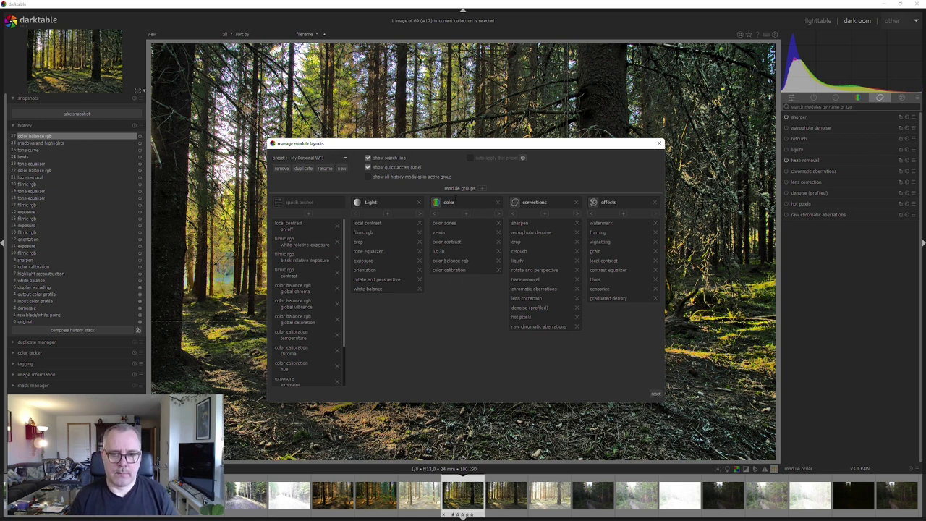
- Remove local contrast, crop, orientation, rotate and perspective, and white balance from Light
click(420, 224)
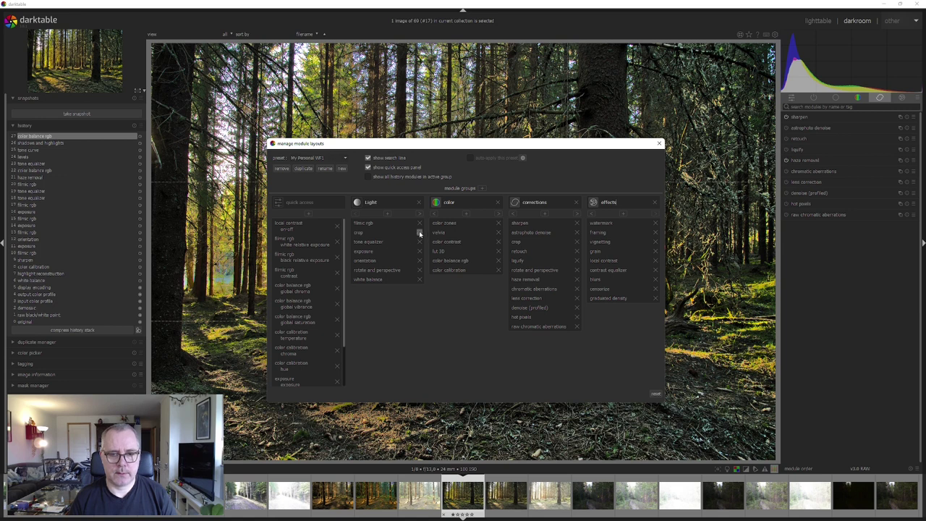
click(419, 232)
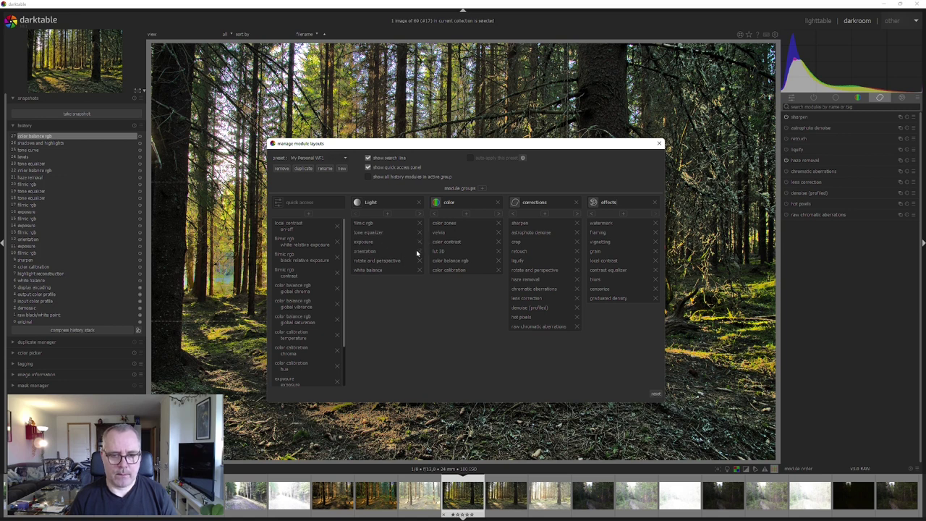
click(419, 251)
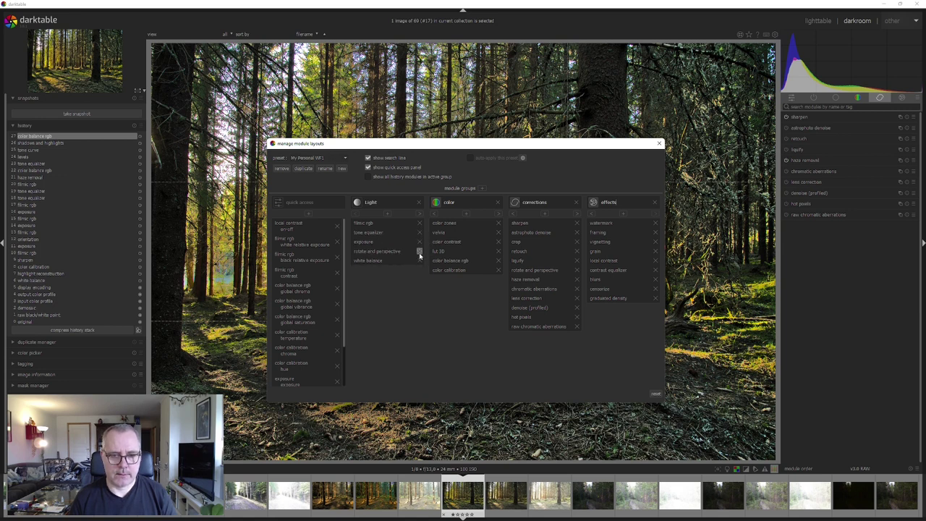
click(418, 252)
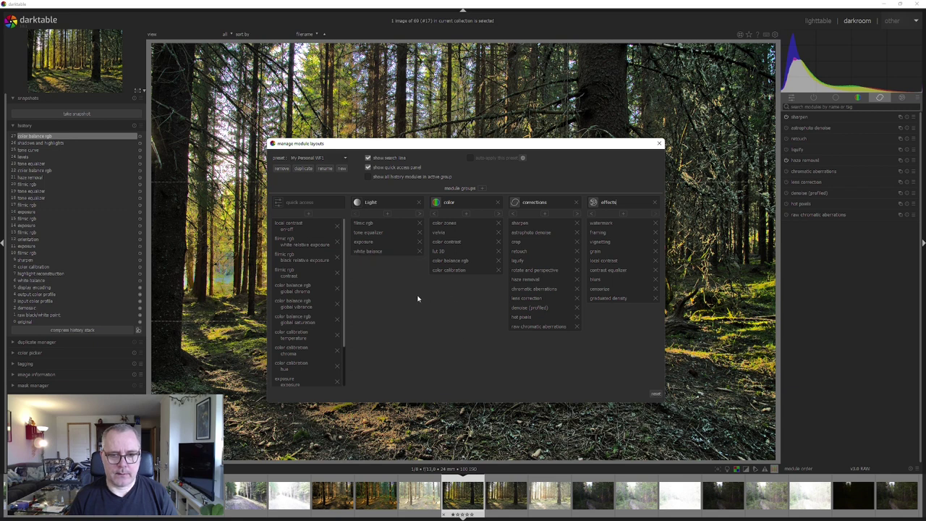
click(419, 251)
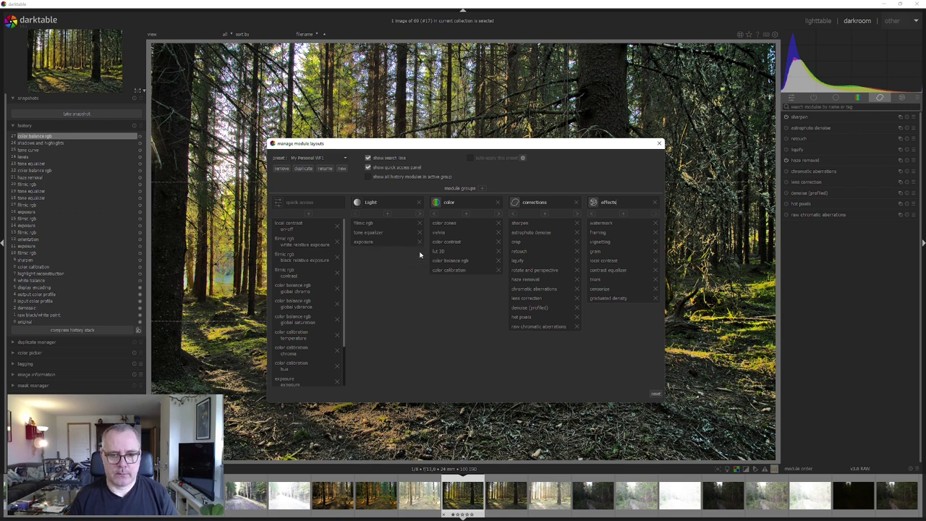
- Add white balance to the color group
click(466, 214)
mouse_move(474, 268)
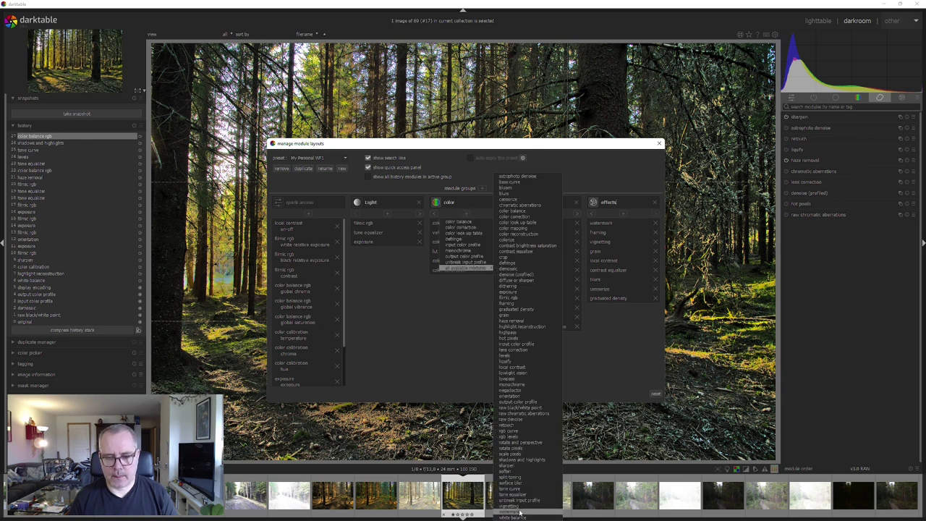
click(364, 366)
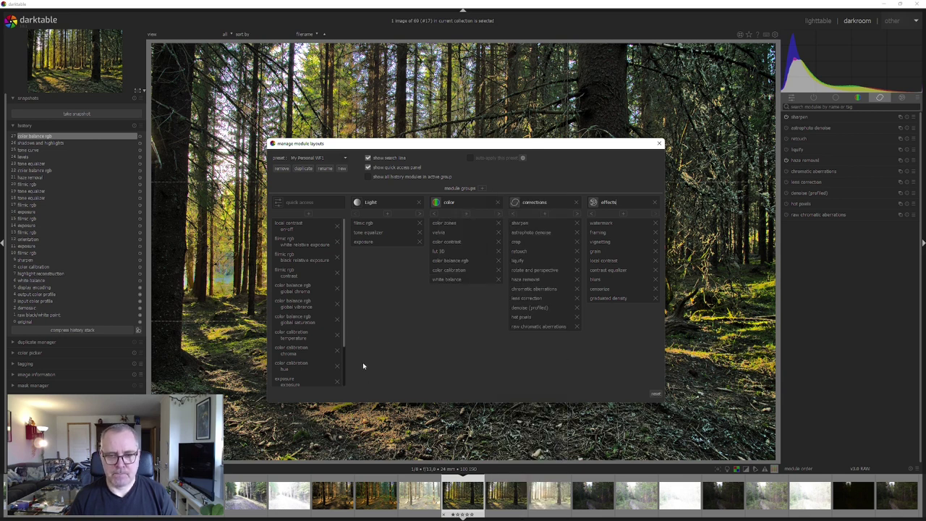
- Add tone curve to the Light group and rgb curve to the color group
click(389, 215)
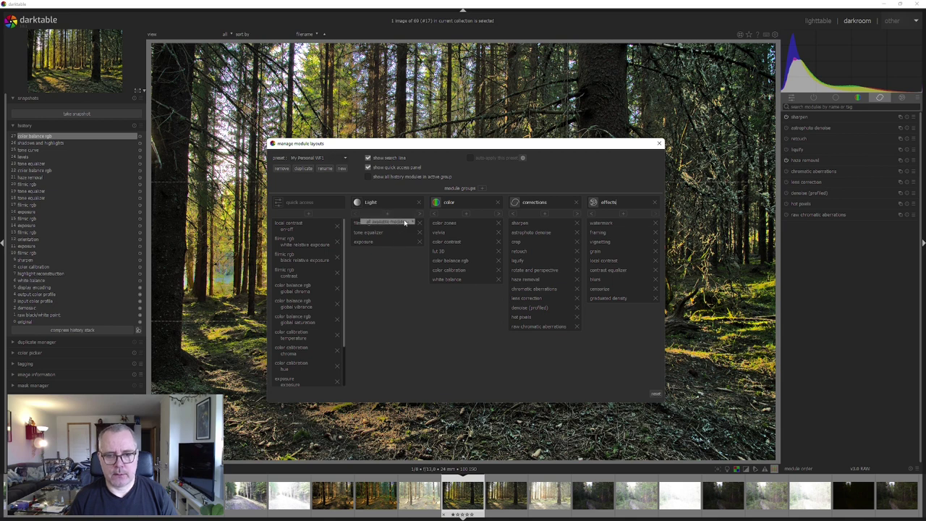
mouse_move(406, 221)
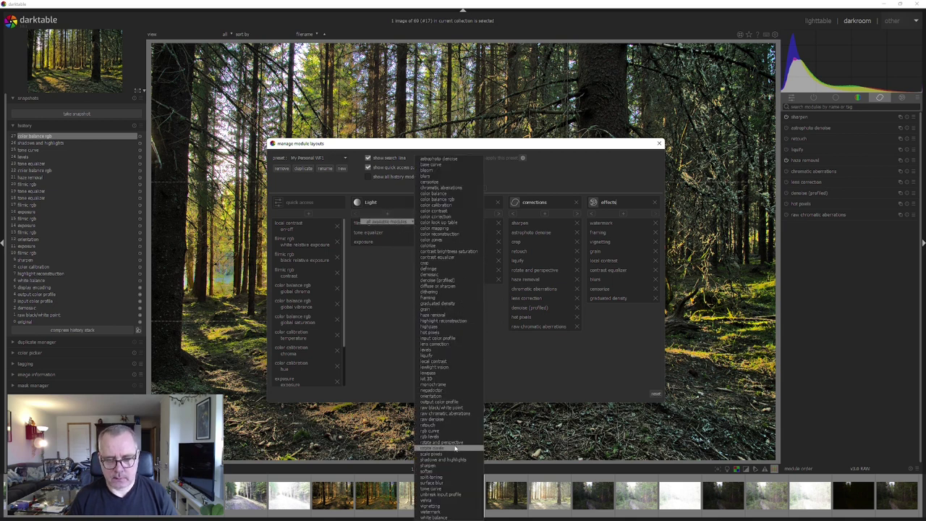
click(454, 488)
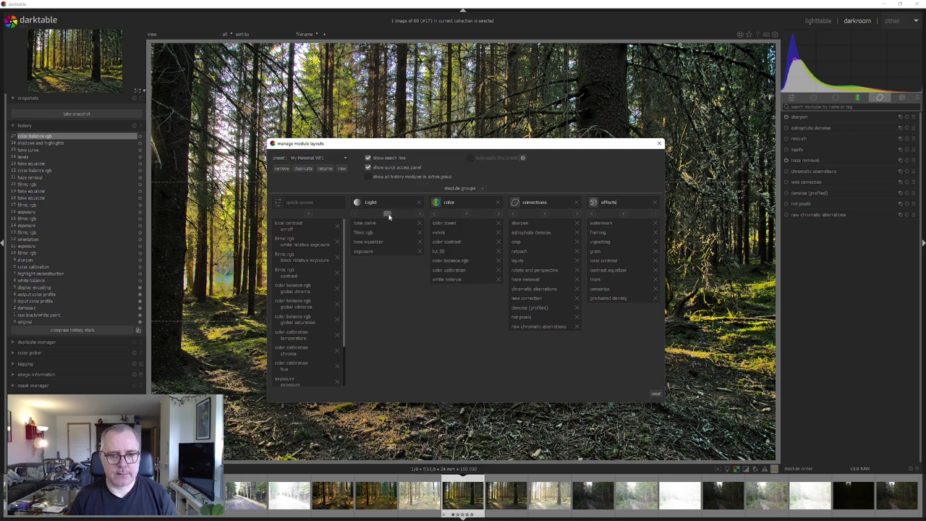
click(467, 213)
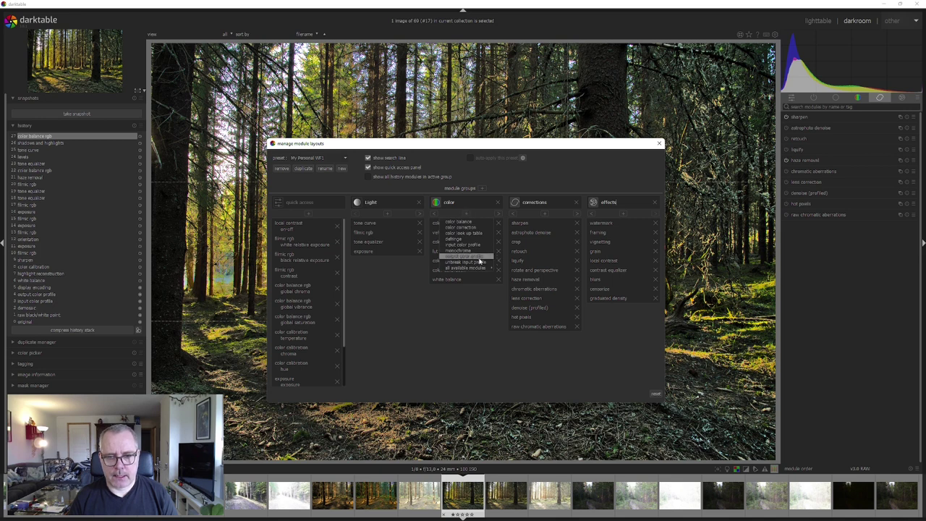
mouse_move(479, 268)
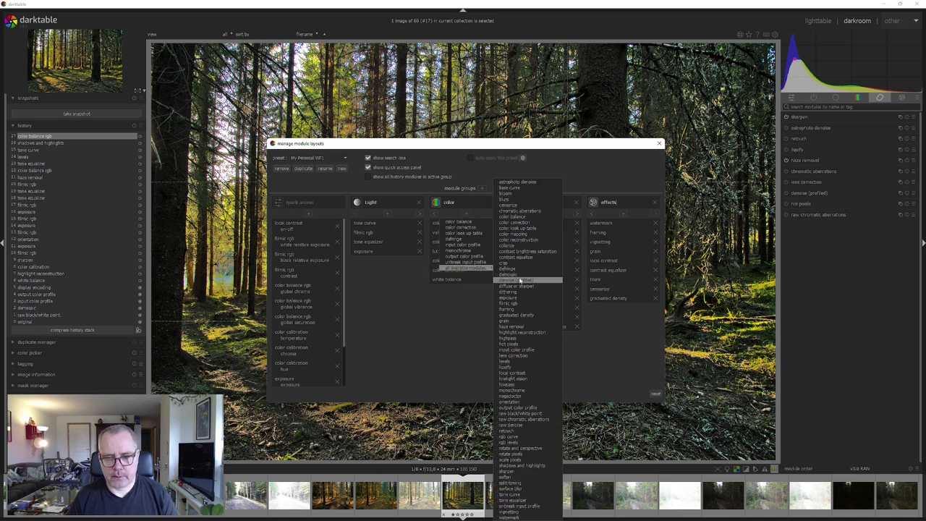
click(517, 438)
- Add levels and shadows and highlights to the Light group
click(387, 214)
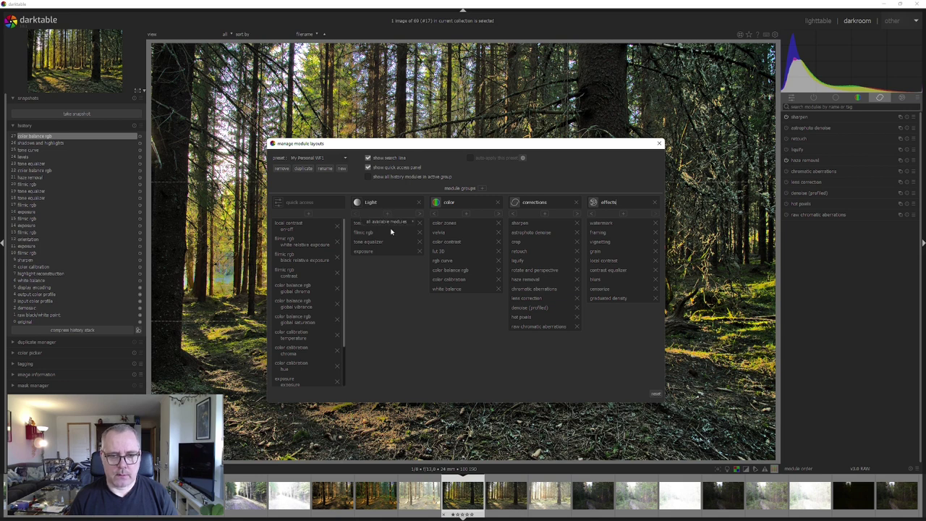
mouse_move(392, 222)
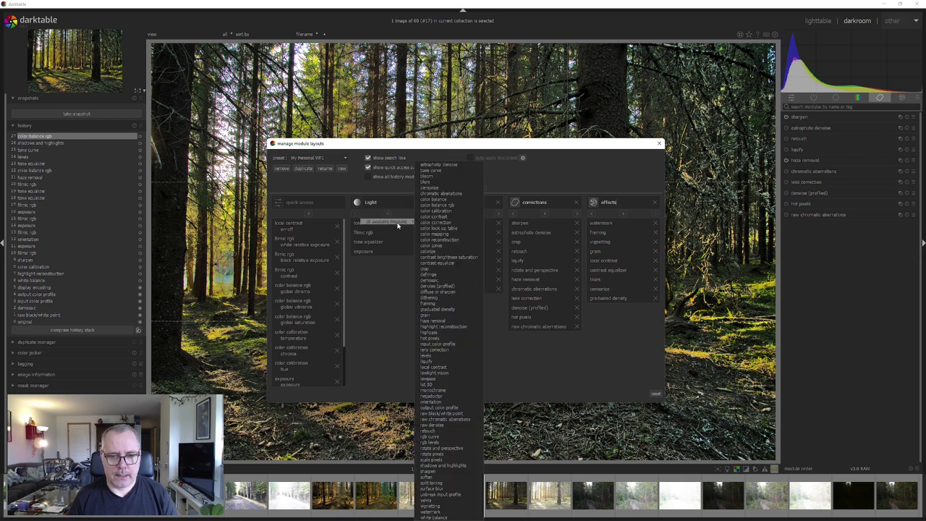
click(471, 356)
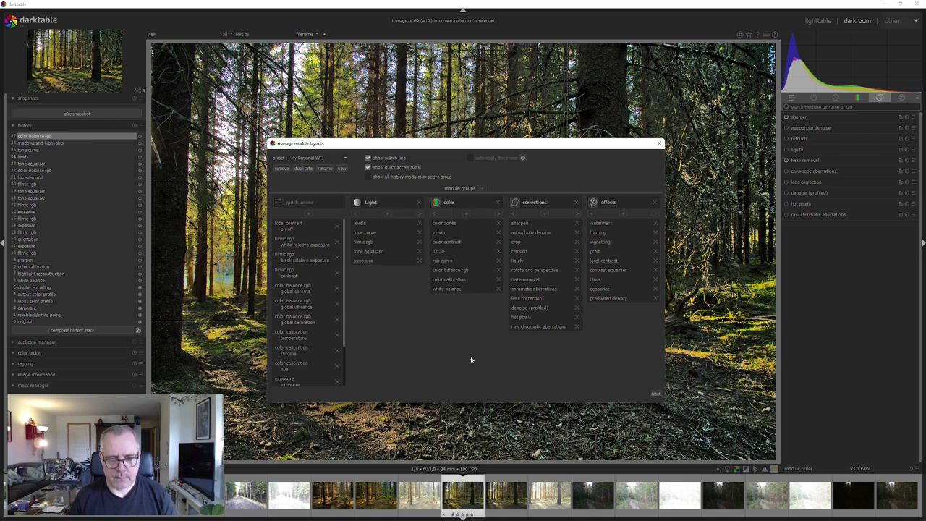
click(387, 215)
mouse_move(391, 222)
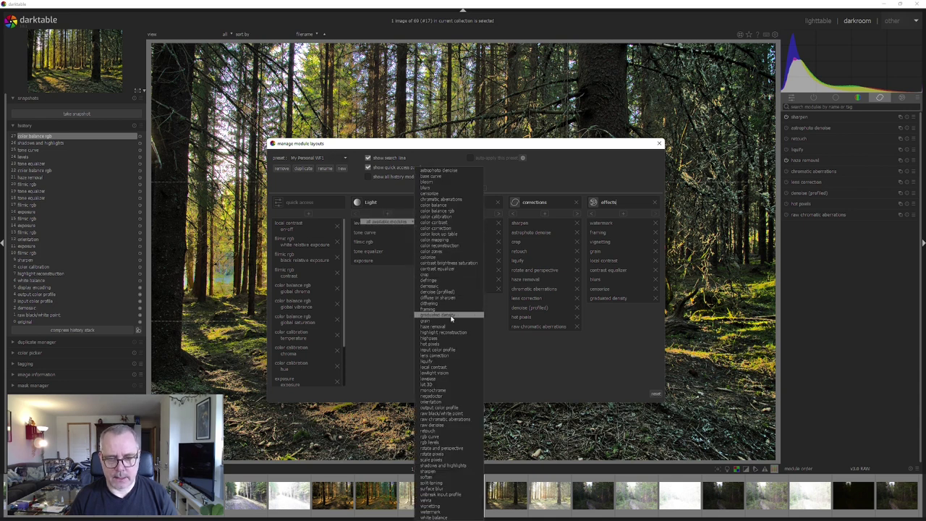
click(444, 471)
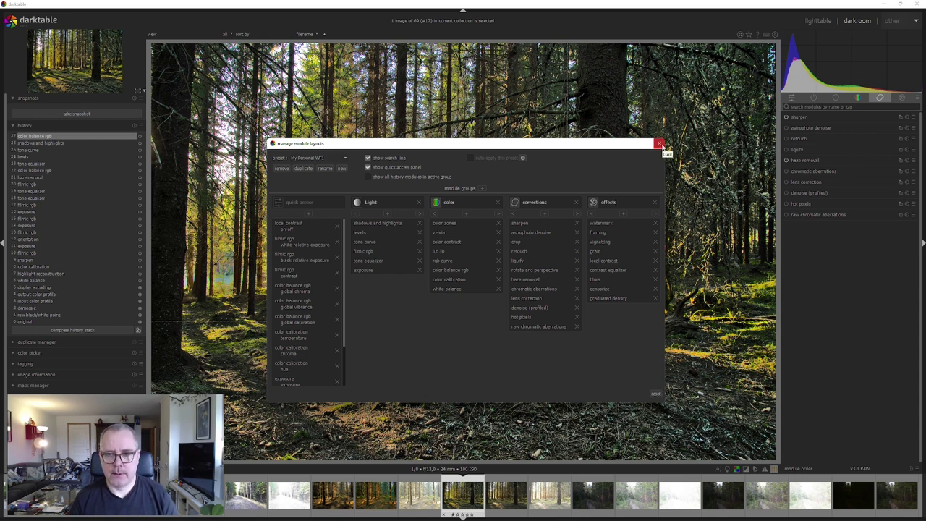
- Close the manager, apply the My Personal WF preset, and show its tone group modules
click(659, 143)
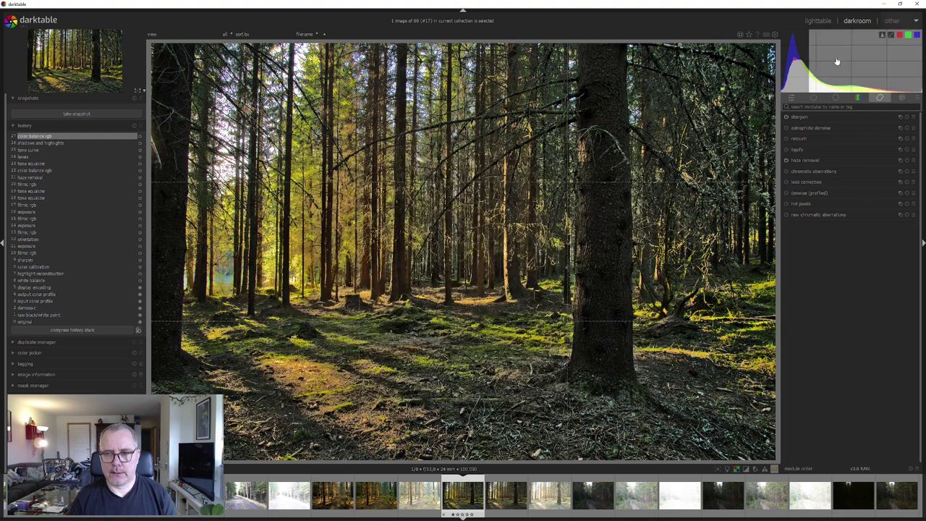
click(918, 97)
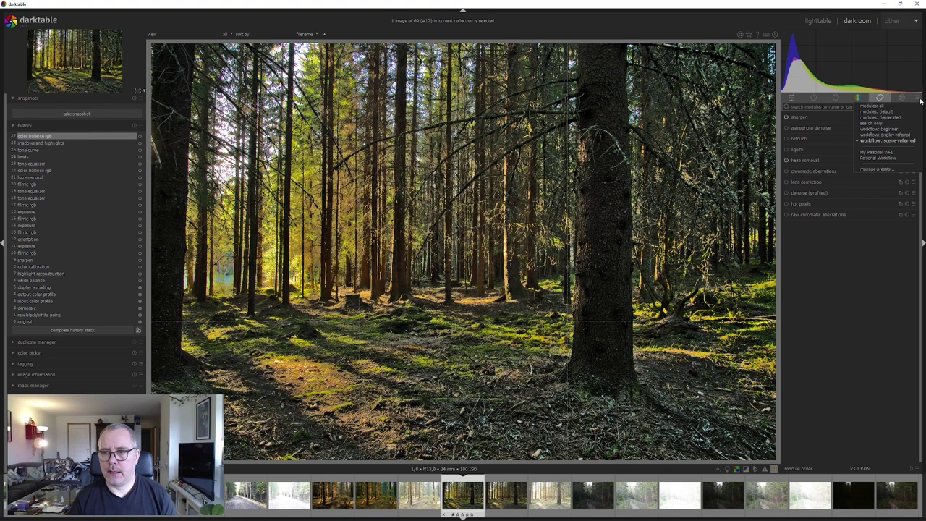
click(891, 158)
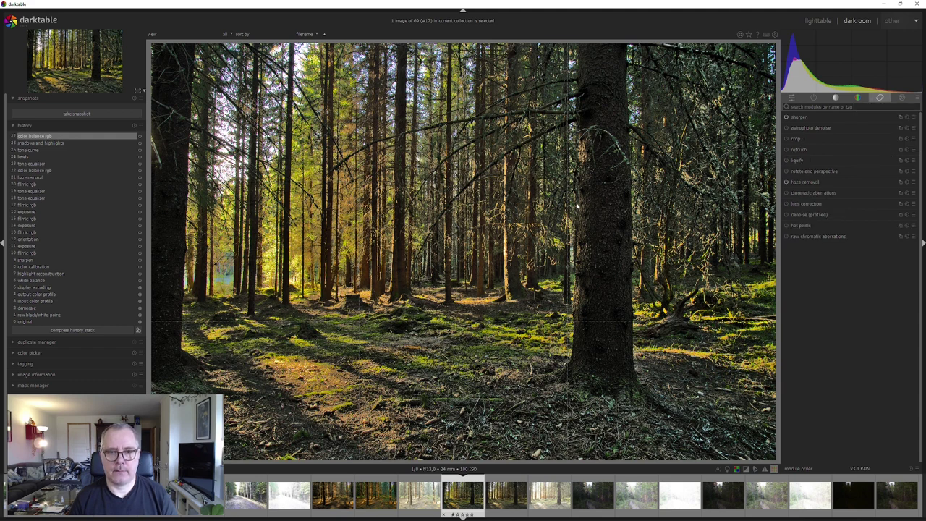
click(836, 97)
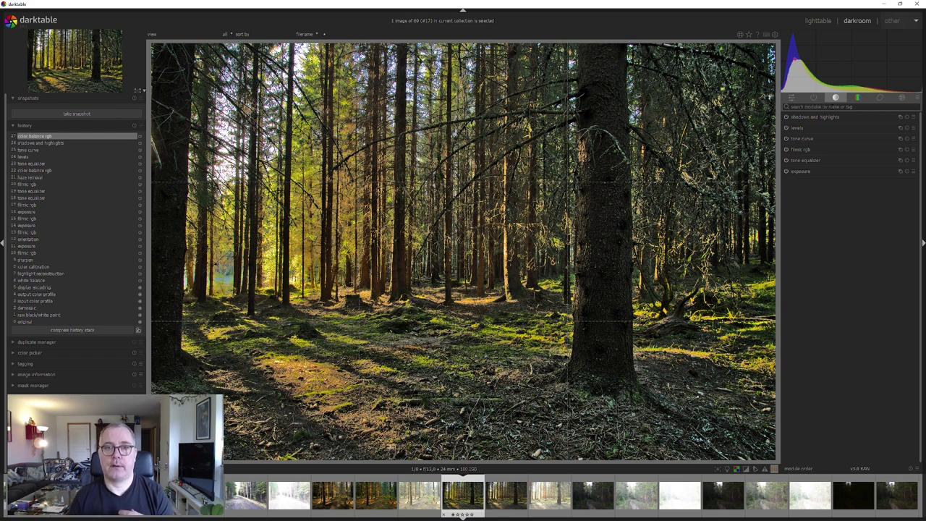
click(832, 106)
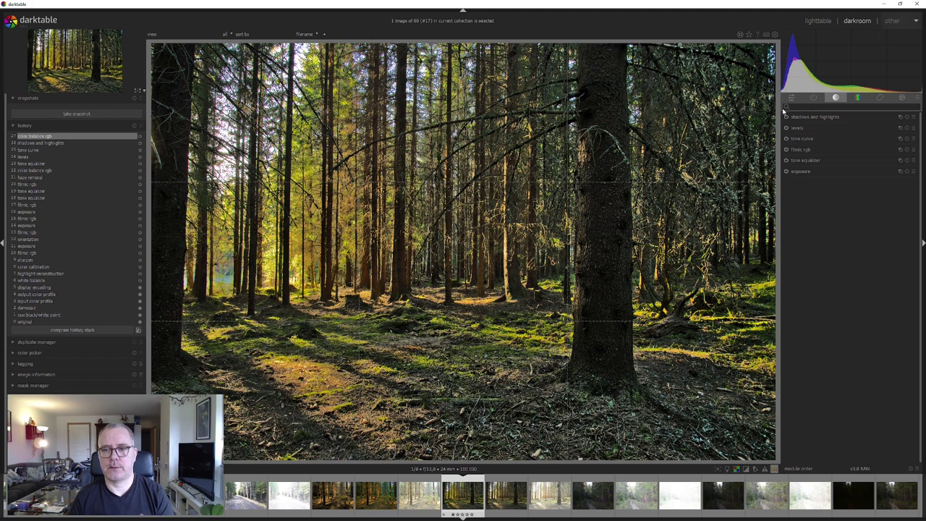
click(859, 97)
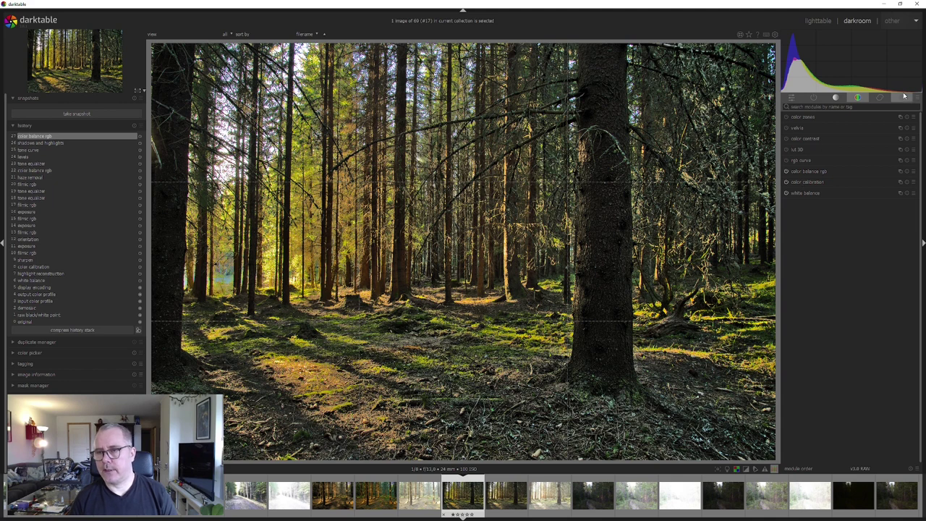
click(883, 99)
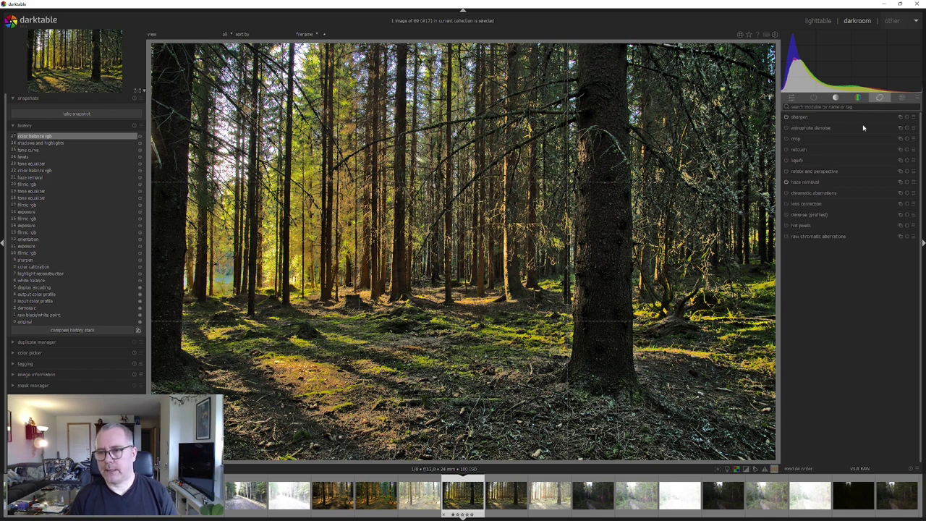
click(902, 97)
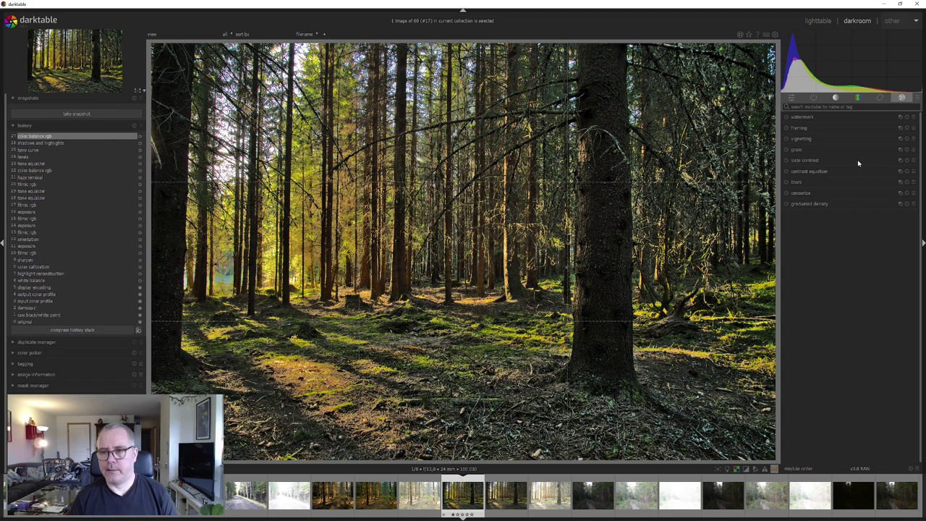
click(836, 100)
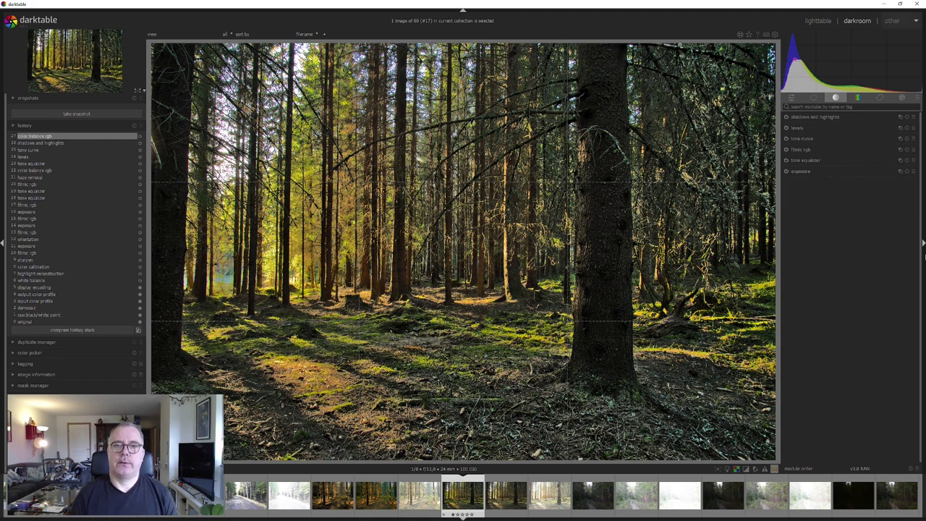